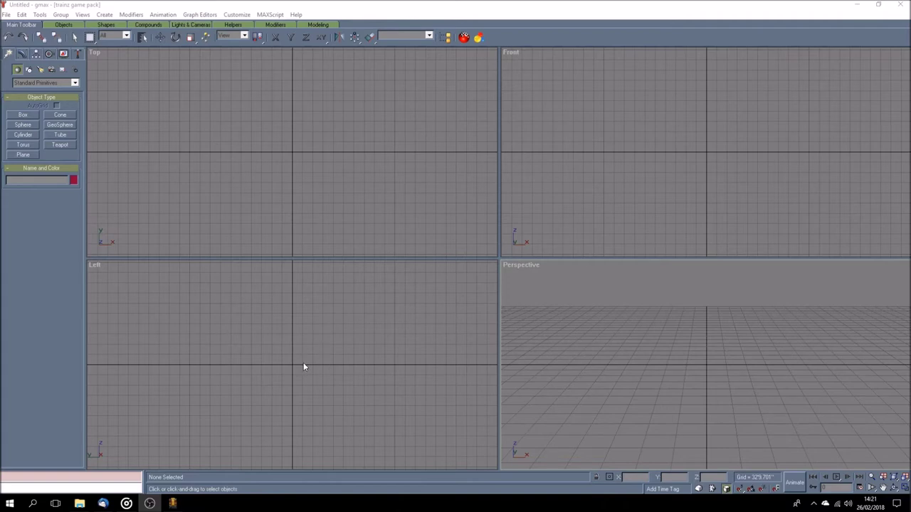
Drag out Tube01 in the Left viewport, setting its two radii and height.
click(64, 135)
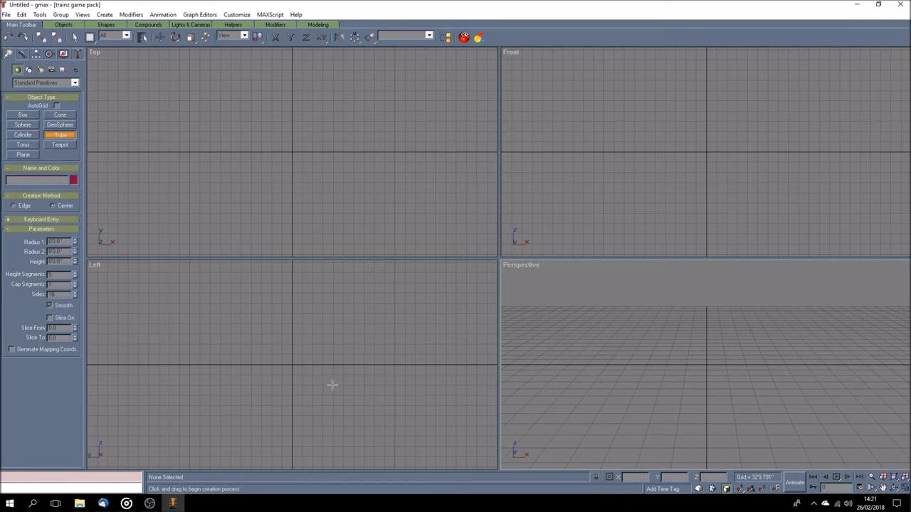
drag(272, 340, 300, 372)
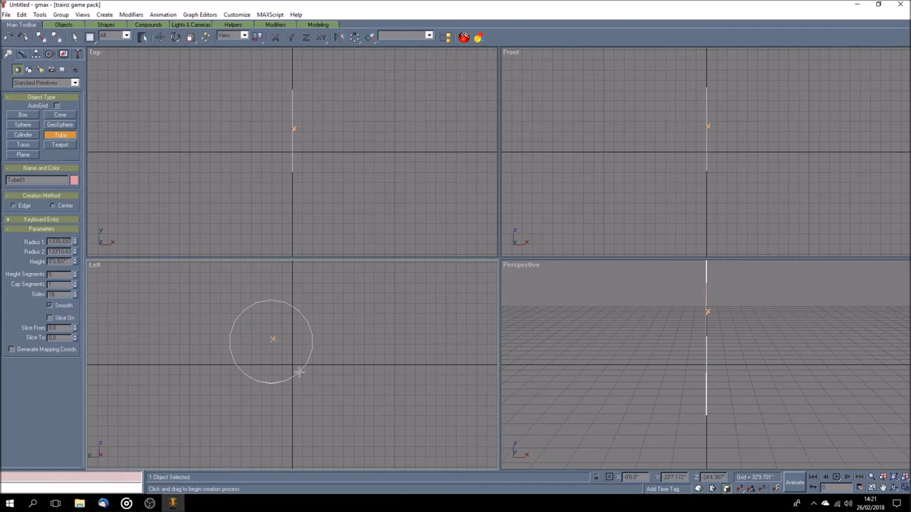
drag(300, 372, 299, 372)
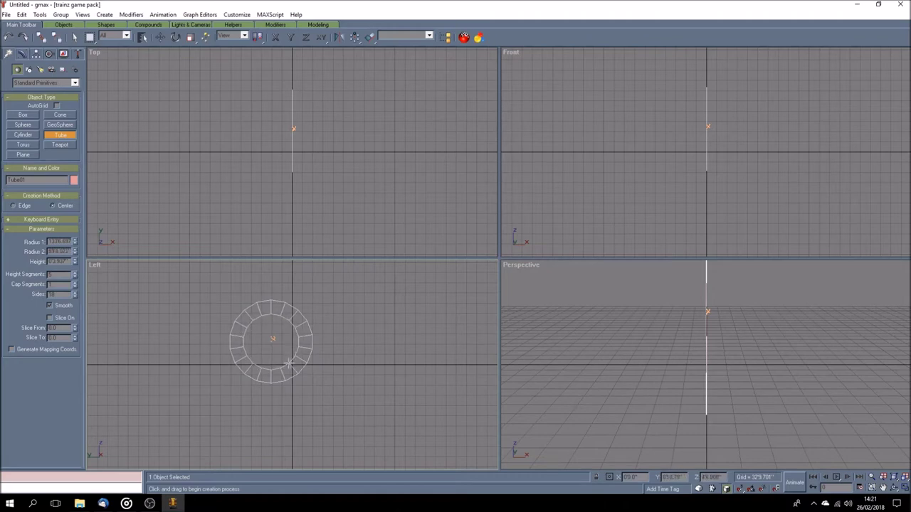
click(288, 363)
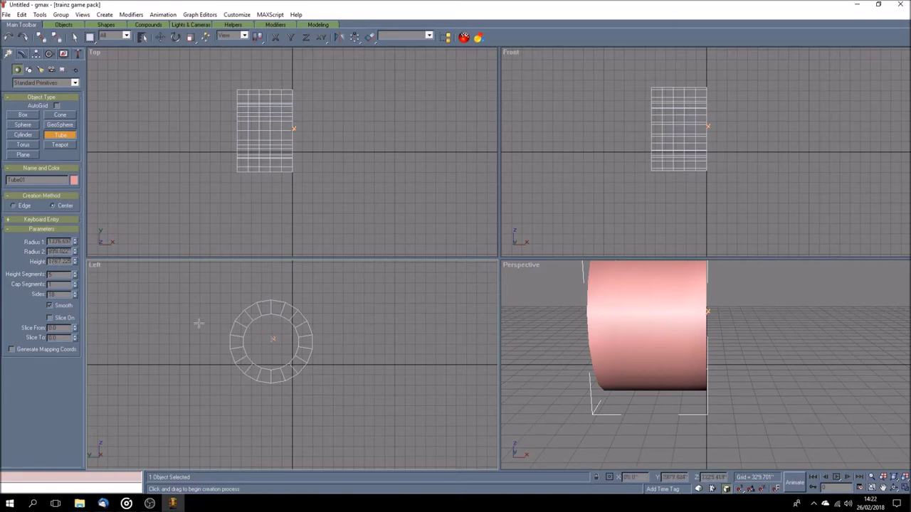
Set the home grid spacing to 10.0, then lower Tube01's height segments.
click(236, 14)
click(245, 124)
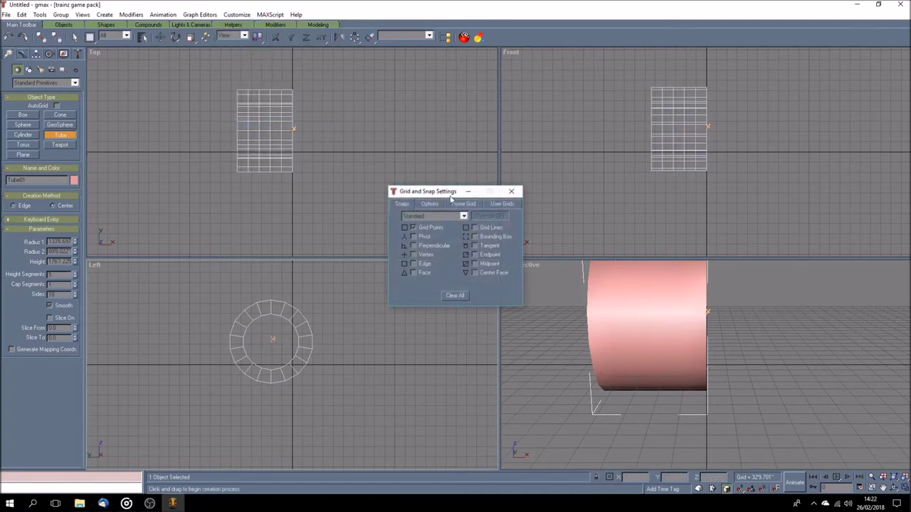
click(469, 204)
drag(464, 224, 401, 217)
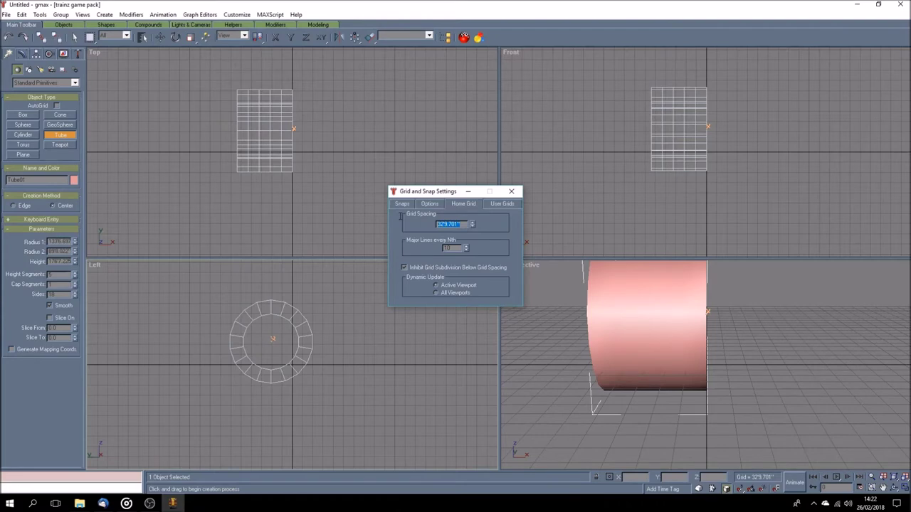
text(10)
key(Return)
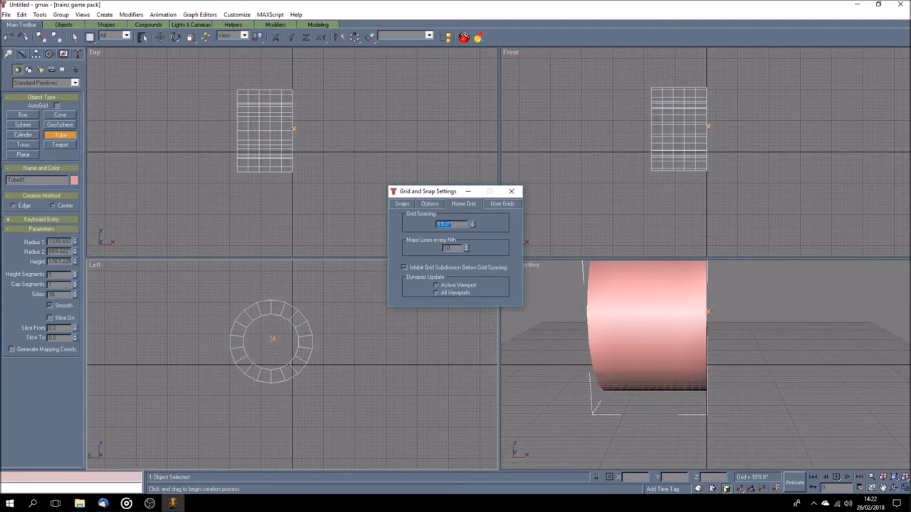
click(512, 192)
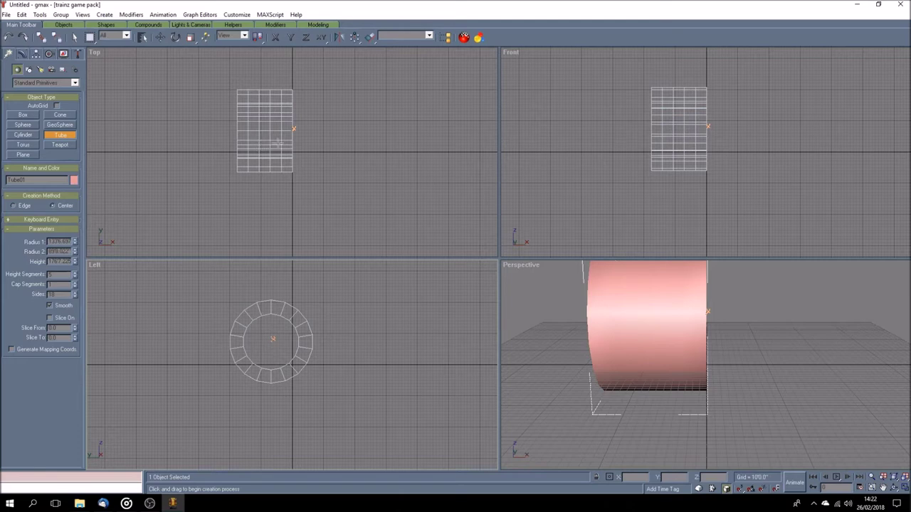
click(75, 277)
Reduce the tube's height segments further and enter a new Radius 2 value.
click(74, 278)
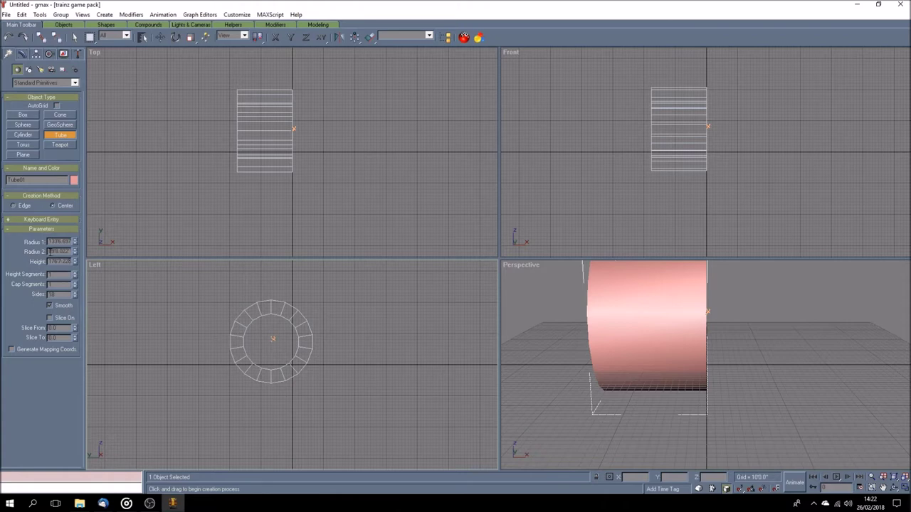
drag(50, 252, 82, 250)
text(0)
key(Return)
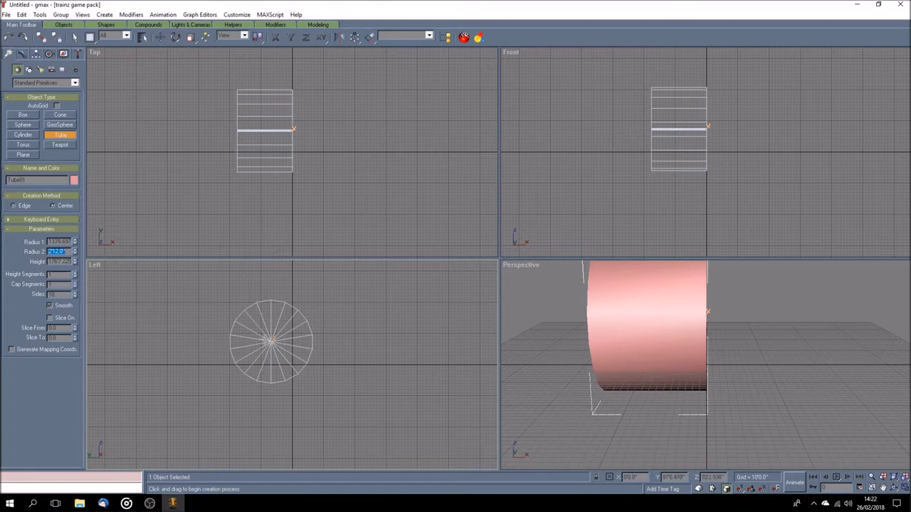
Enter a new Radius 1 value and set the tube's Height to 10.0.
key(shift+Tab)
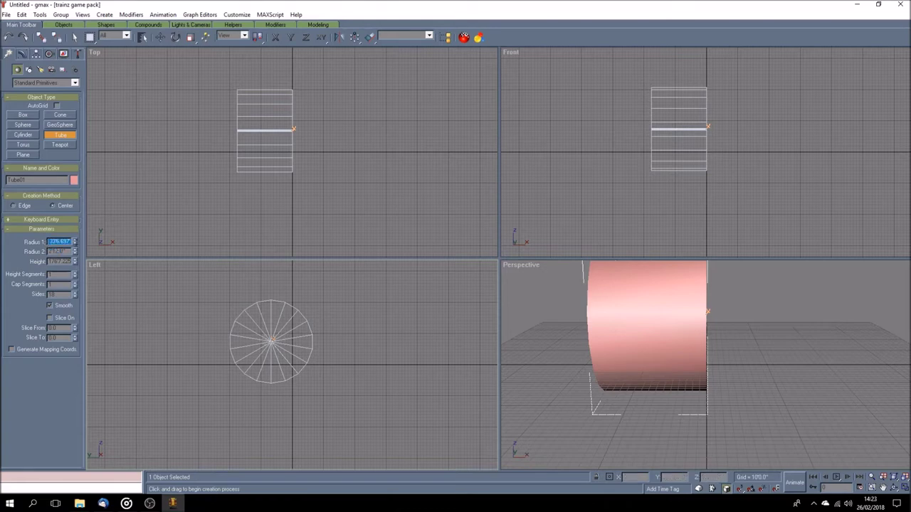
text(35)
key(Return)
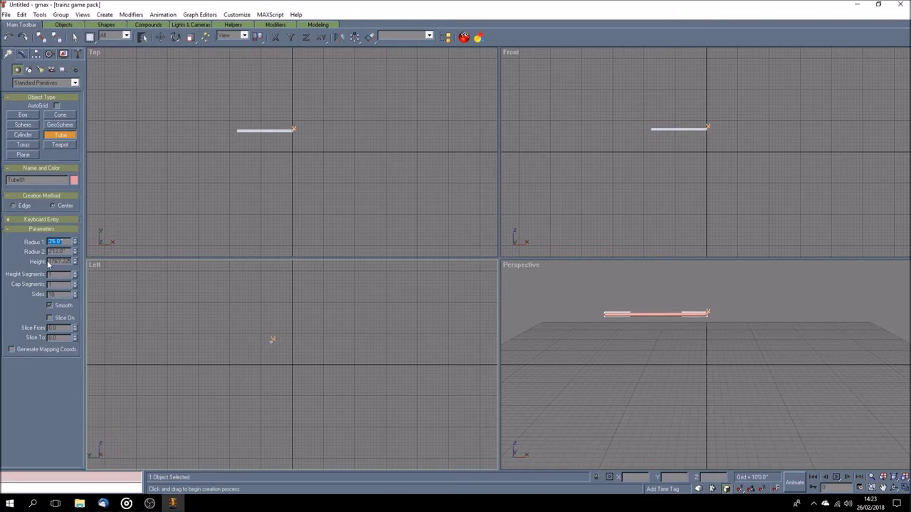
key(Tab)
key(Tab)
text(10)
key(Return)
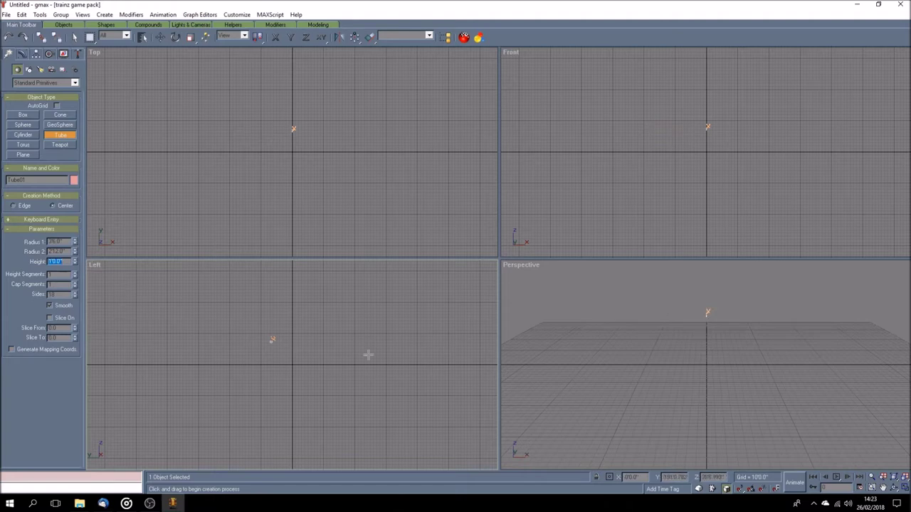
Align Tube01's pivot to the world axes with Affect Pivot Only.
click(882, 489)
drag(271, 341, 321, 331)
mouse_move(335, 415)
mouse_down()
mouse_move(309, 343)
mouse_move(289, 328)
mouse_up()
click(36, 55)
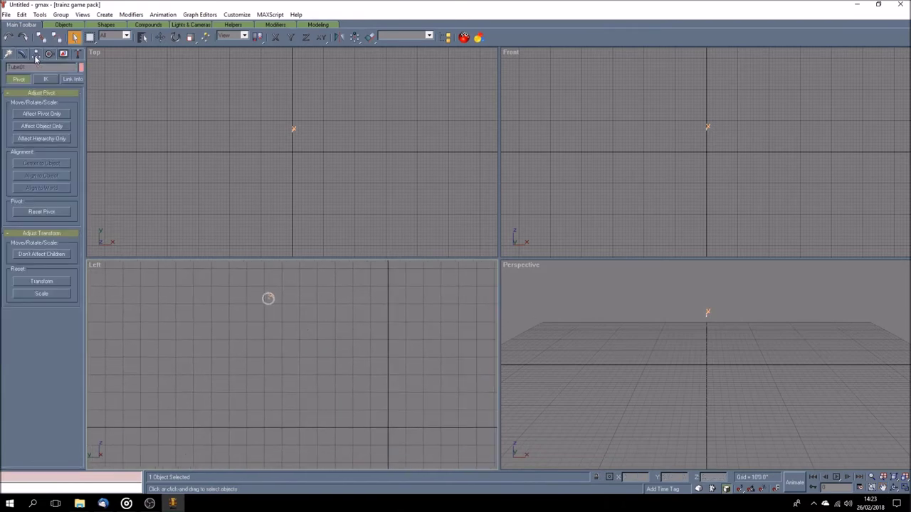
click(43, 115)
click(65, 189)
click(43, 115)
Move Tube01 to X 0, Y 0, Z 0 at the world origin.
click(160, 37)
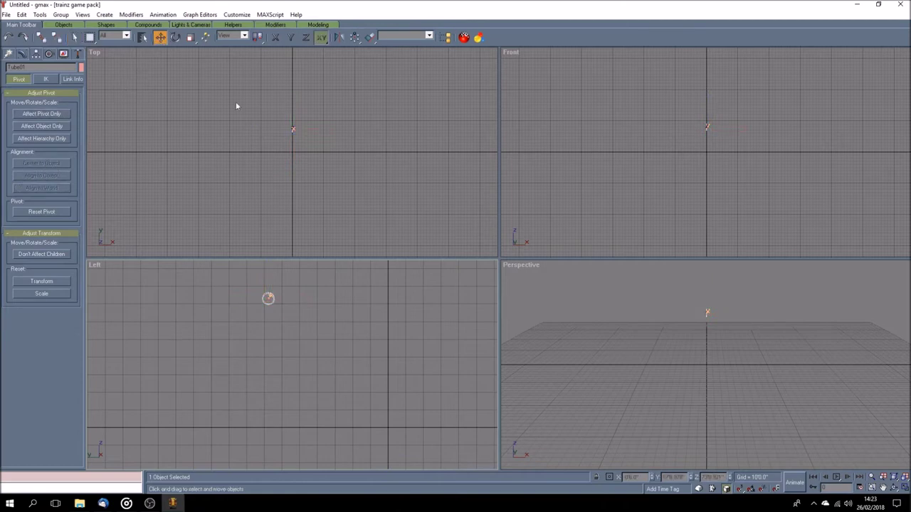
click(632, 476)
text(0)
key(Tab)
text(0)
key(Tab)
text(0)
key(Return)
click(883, 488)
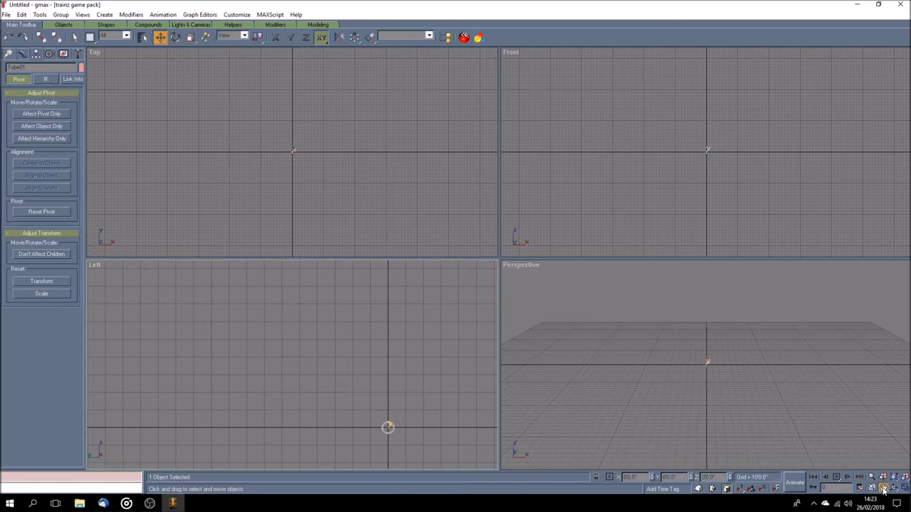
Zoom in on the ring, maximize the Left viewport, and open the Modify panel.
drag(406, 388, 347, 318)
scroll(327, 350, up, 5)
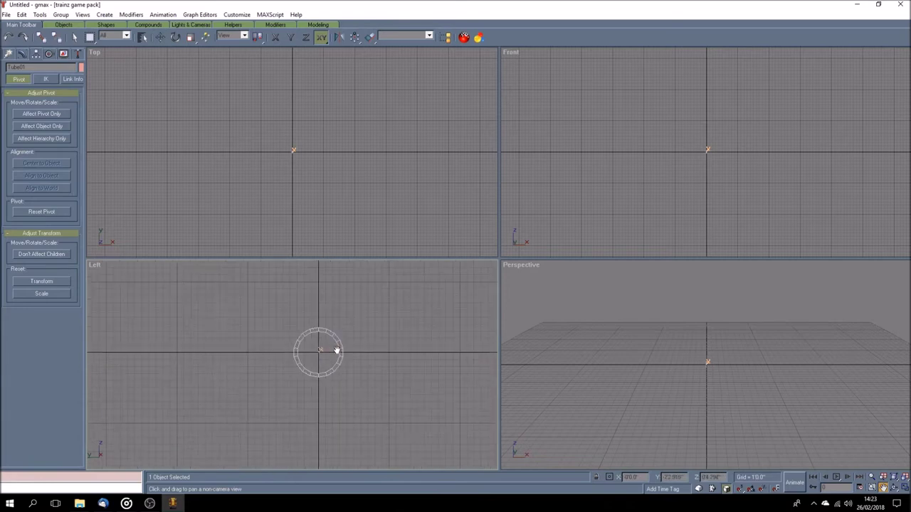
mouse_move(317, 349)
mouse_down()
mouse_move(353, 345)
mouse_move(321, 340)
mouse_up()
scroll(351, 342, up, 2)
scroll(351, 341, up, 1)
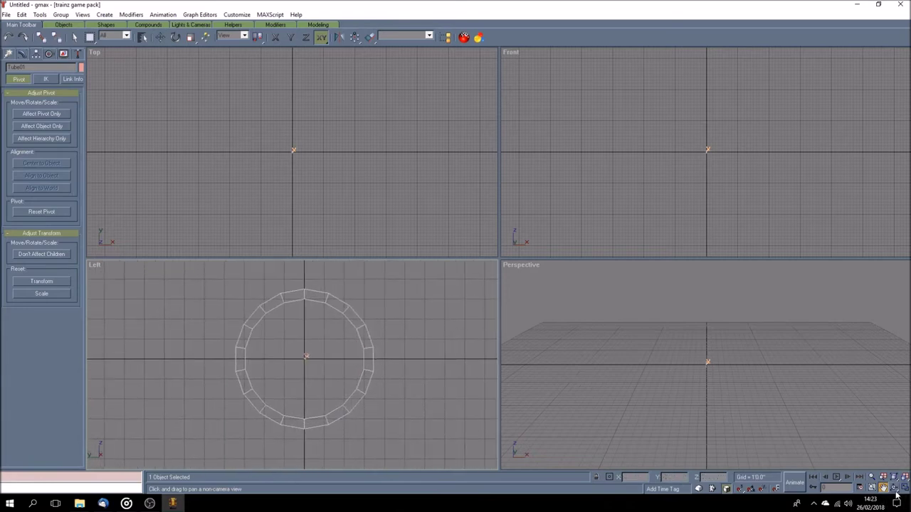
mouse_move(334, 360)
mouse_down()
mouse_move(350, 368)
mouse_move(346, 356)
mouse_up()
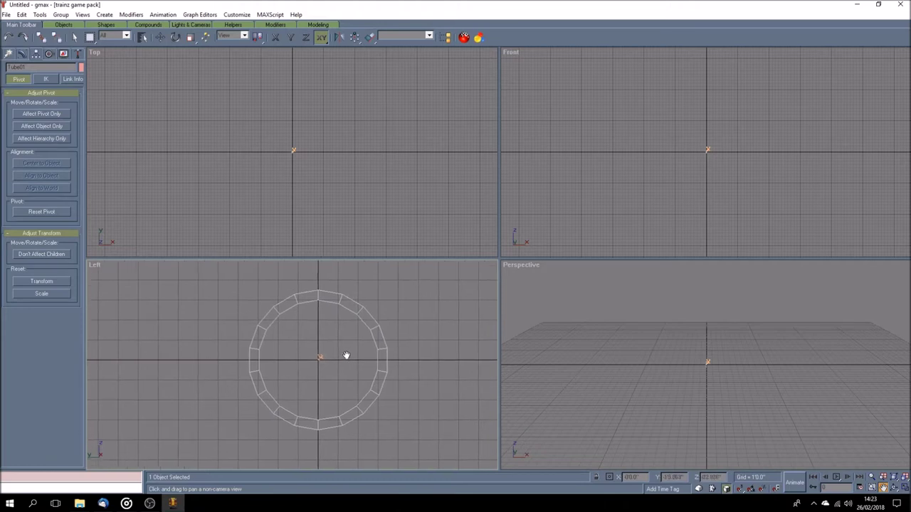
click(904, 488)
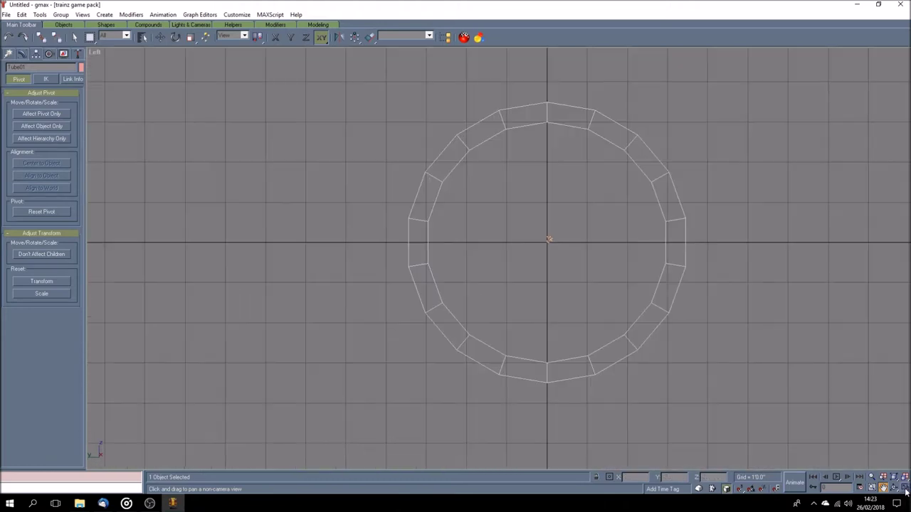
drag(602, 264, 508, 283)
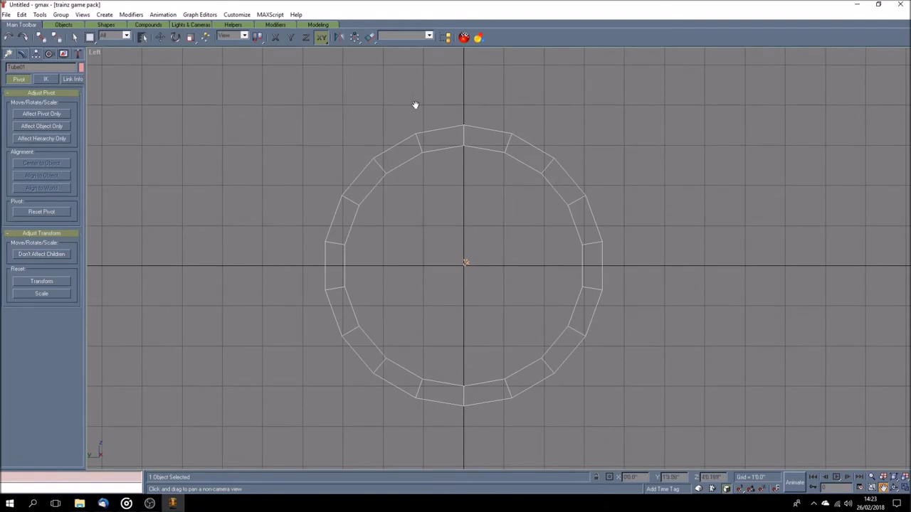
click(22, 54)
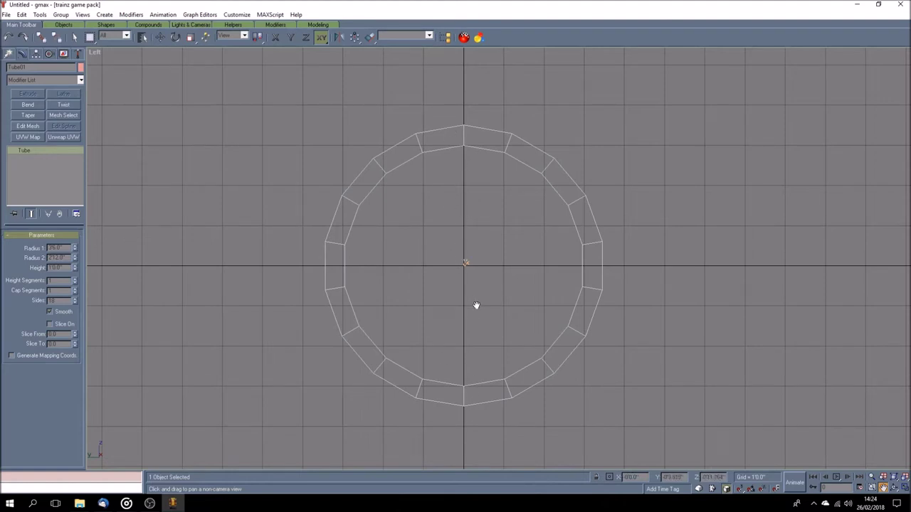
Raise the ring's Sides and show its 192-polygon count in Polygon Counter.
click(77, 300)
click(76, 300)
click(76, 300)
click(76, 299)
click(76, 300)
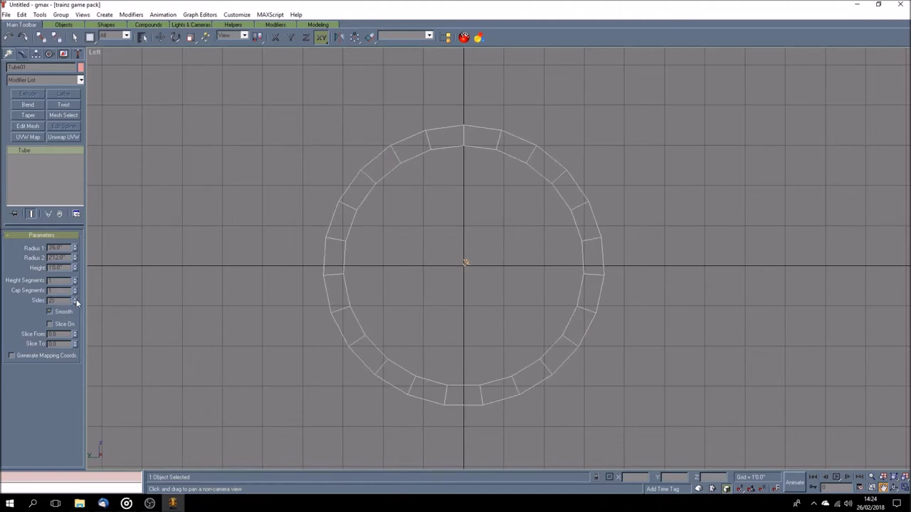
click(76, 301)
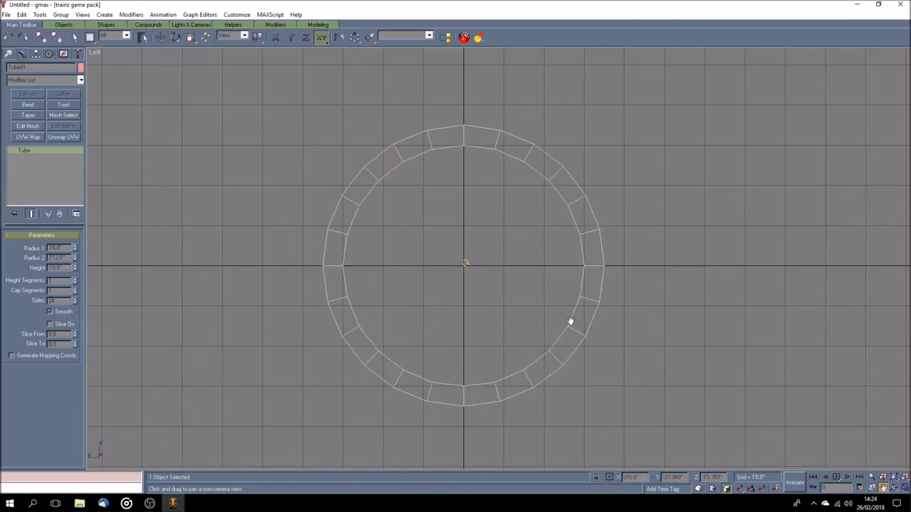
click(78, 54)
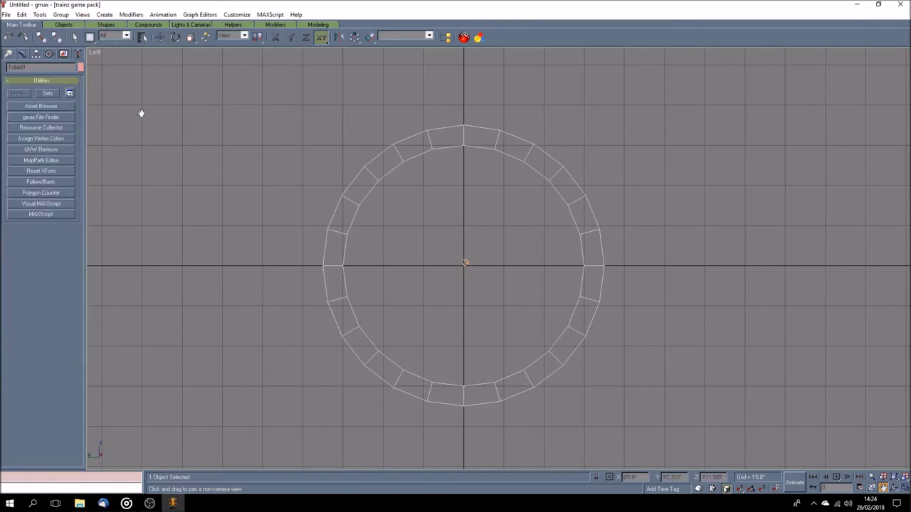
click(41, 193)
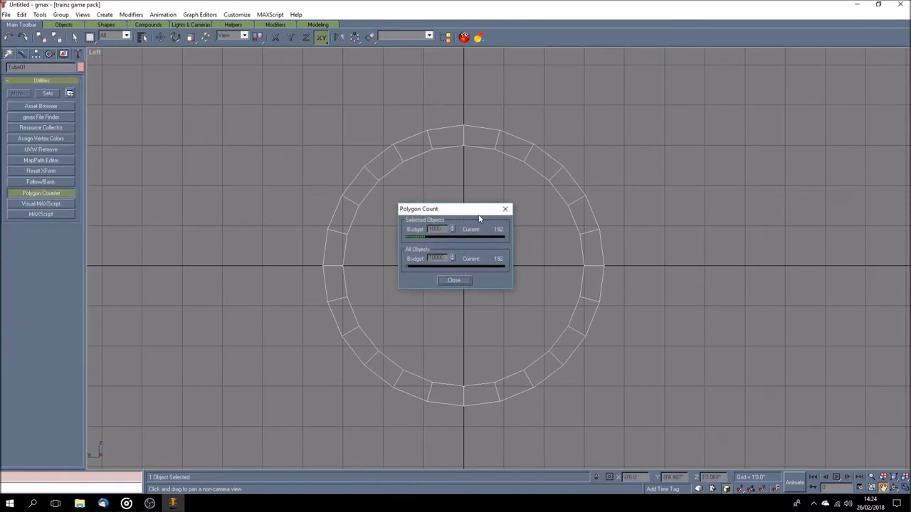
drag(480, 214, 128, 349)
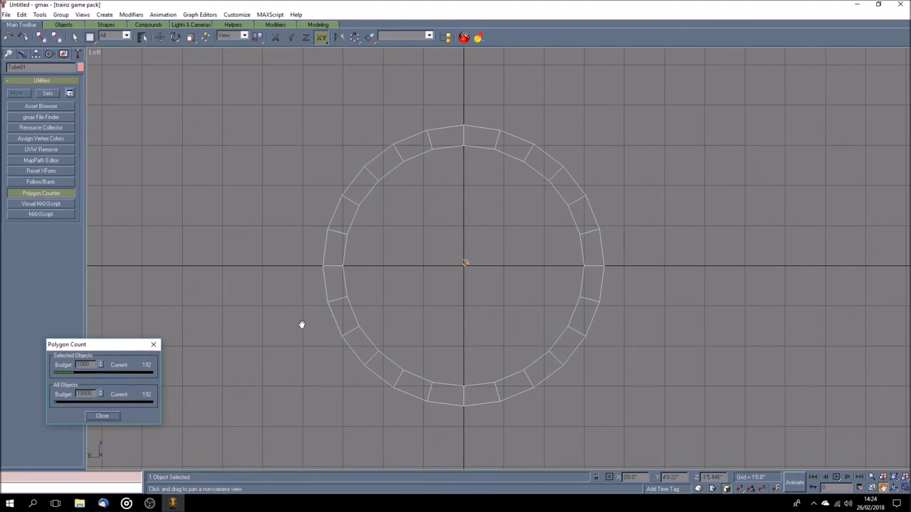
Restore the four-viewport layout and orbit the Perspective view to frame the ring.
click(902, 490)
drag(706, 381, 738, 361)
scroll(662, 422, up, 4)
click(894, 488)
drag(697, 415, 689, 376)
click(883, 488)
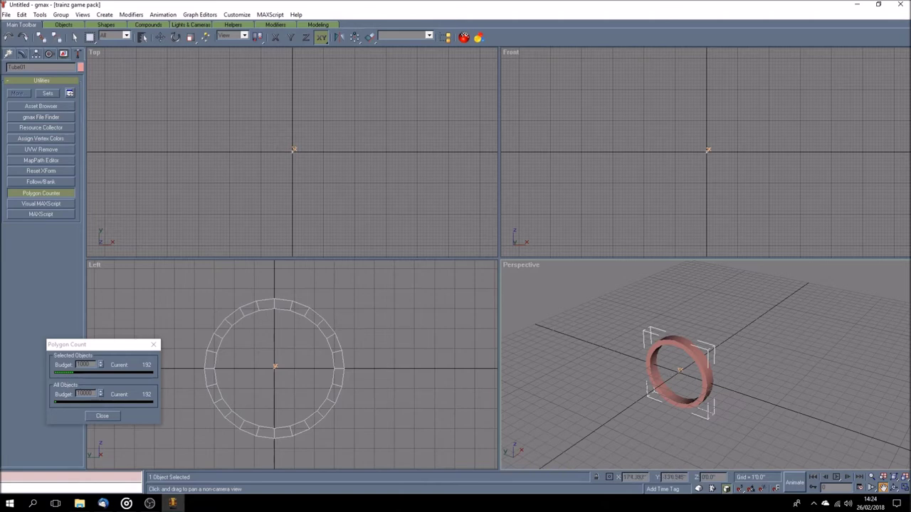
click(149, 503)
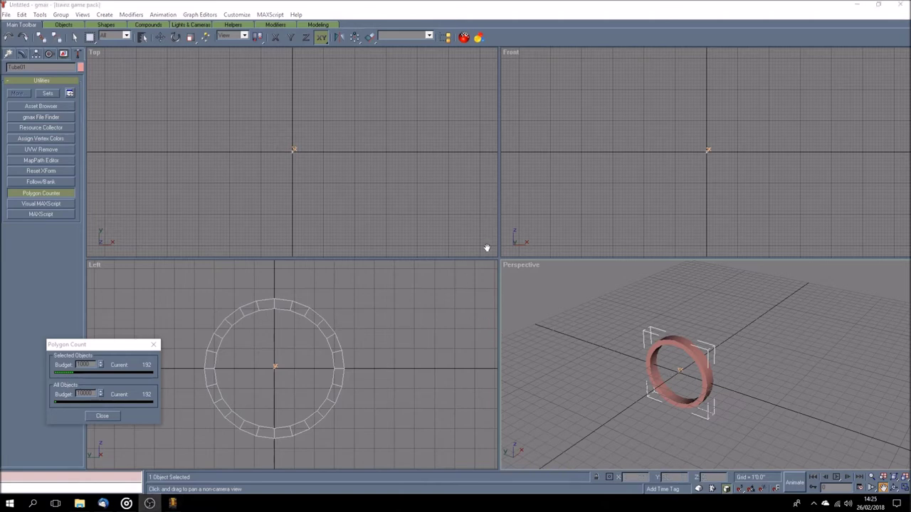